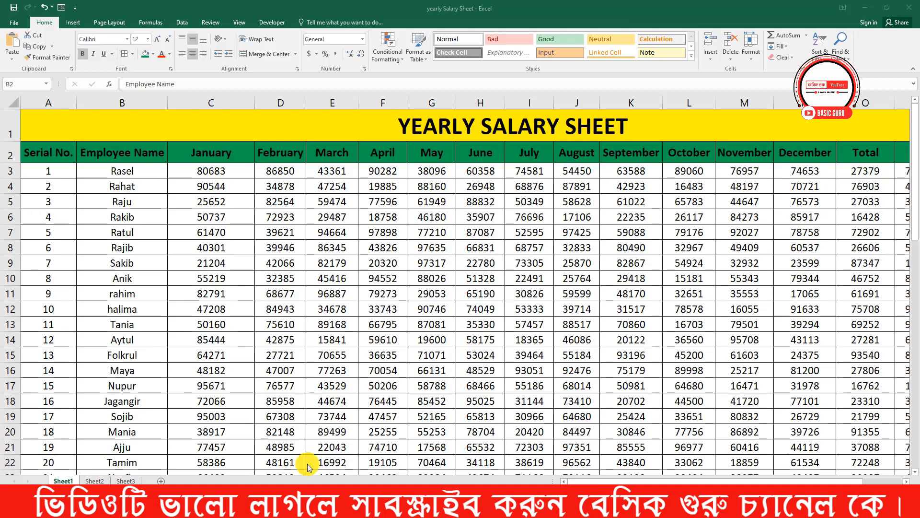
Step: Look through the yearly salary sheet from the title down to the last employee row and back
left_click(345, 337)
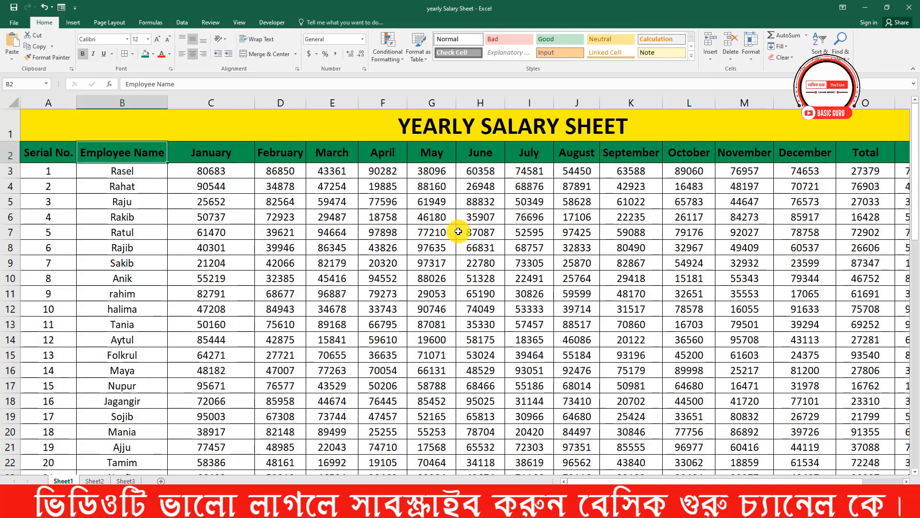
scroll(458, 231, "down", 16)
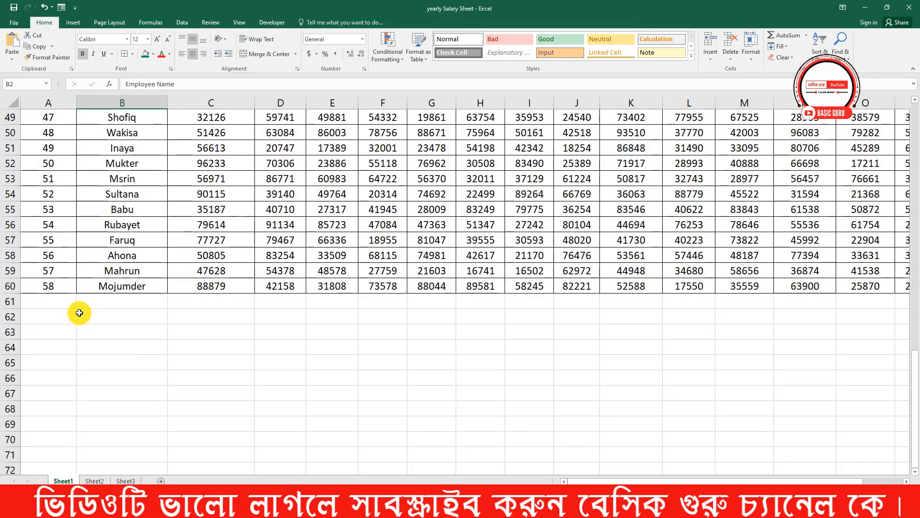
scroll(165, 392, "up", 6)
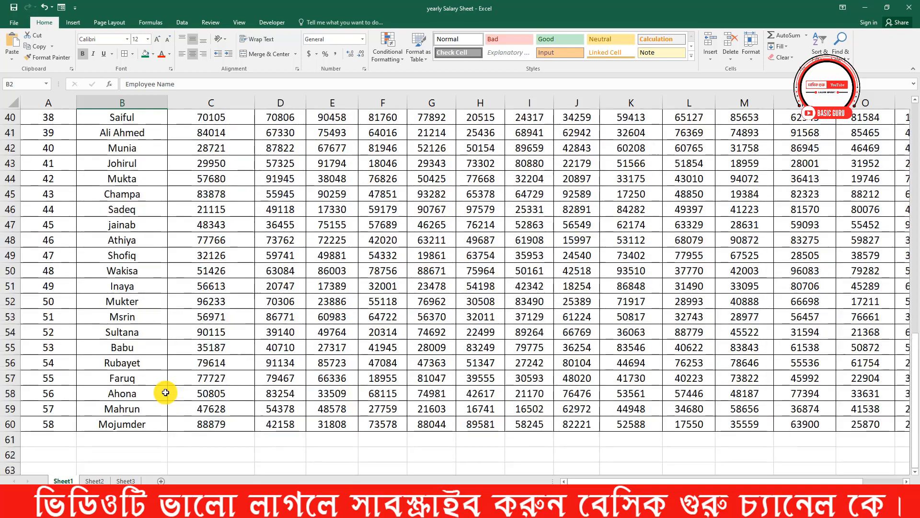
scroll(166, 392, "up", 10)
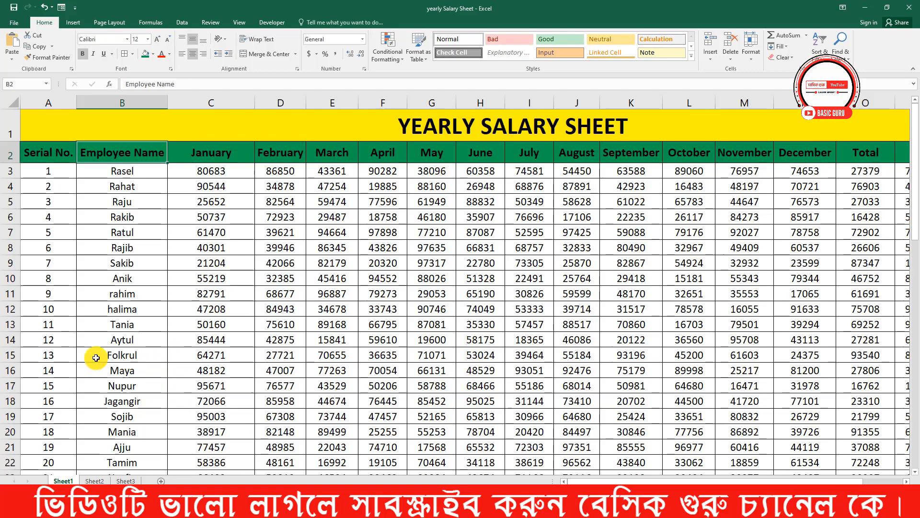
left_click(125, 360)
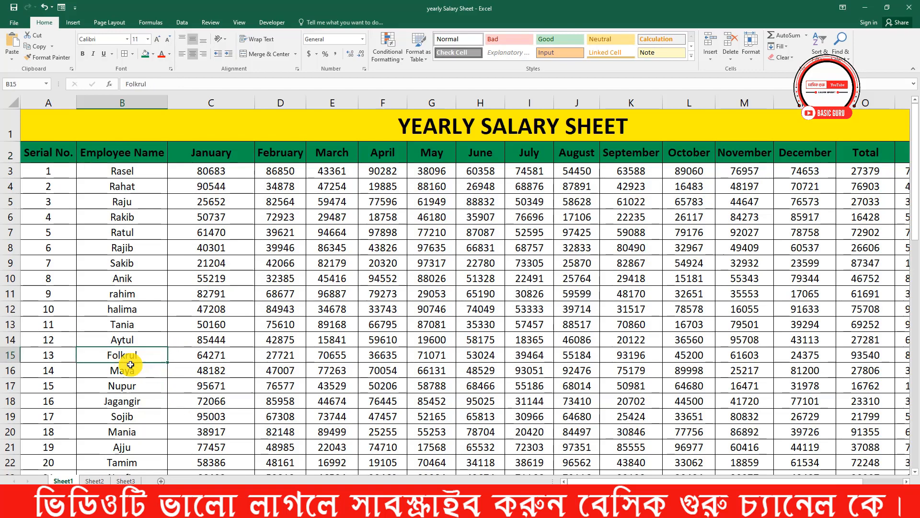
left_click(140, 404)
left_click(152, 411)
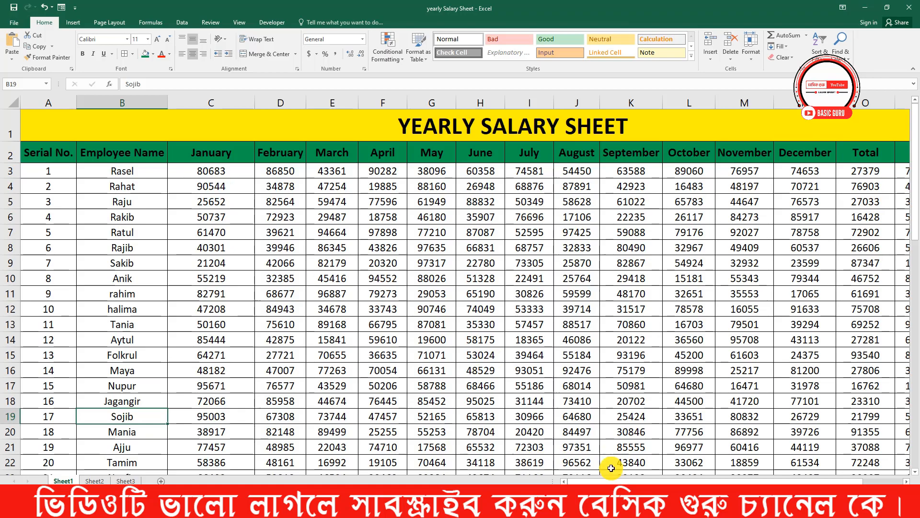
scroll(295, 318, "down", 9)
scroll(283, 333, "down", 9)
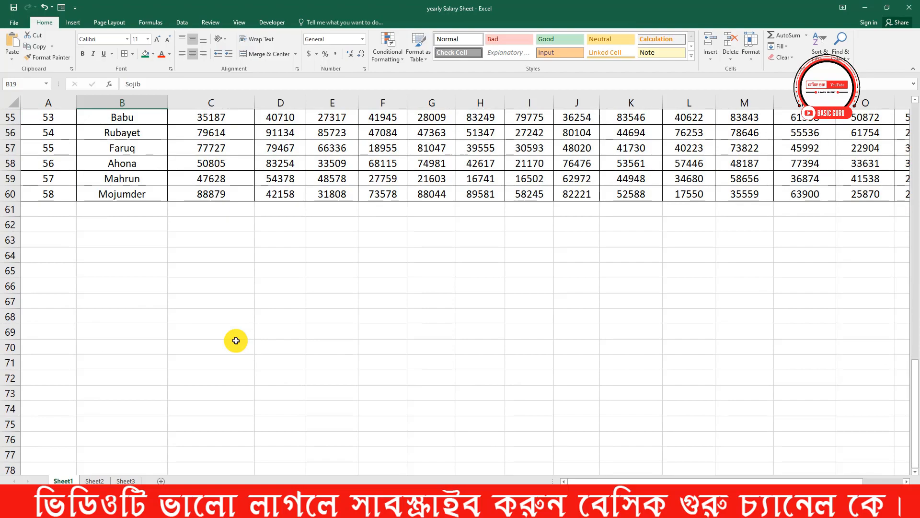
scroll(236, 341, "up", 11)
scroll(234, 338, "down", 2)
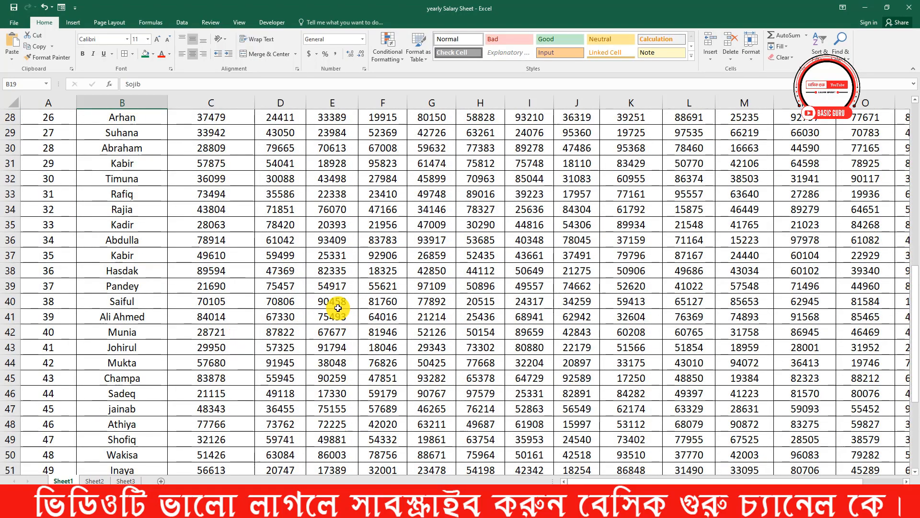
scroll(268, 307, "down", 13)
scroll(178, 300, "up", 9)
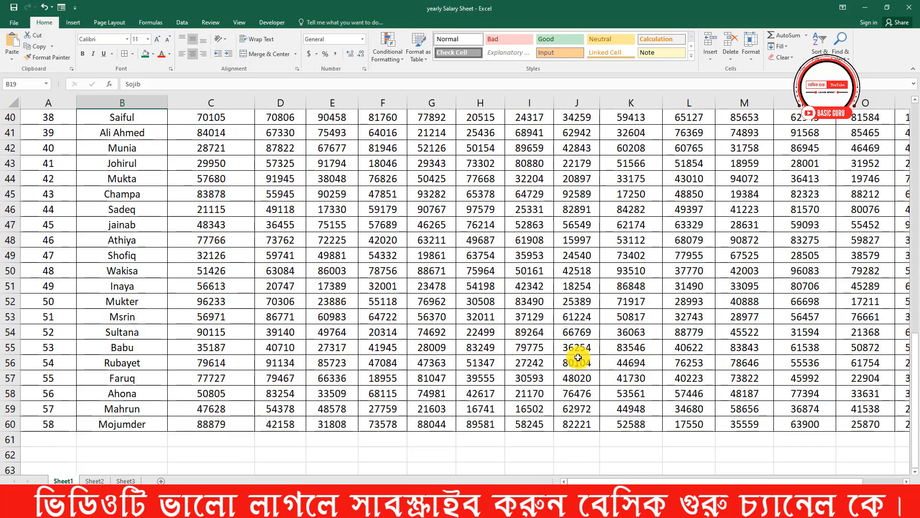
scroll(432, 336, "up", 13)
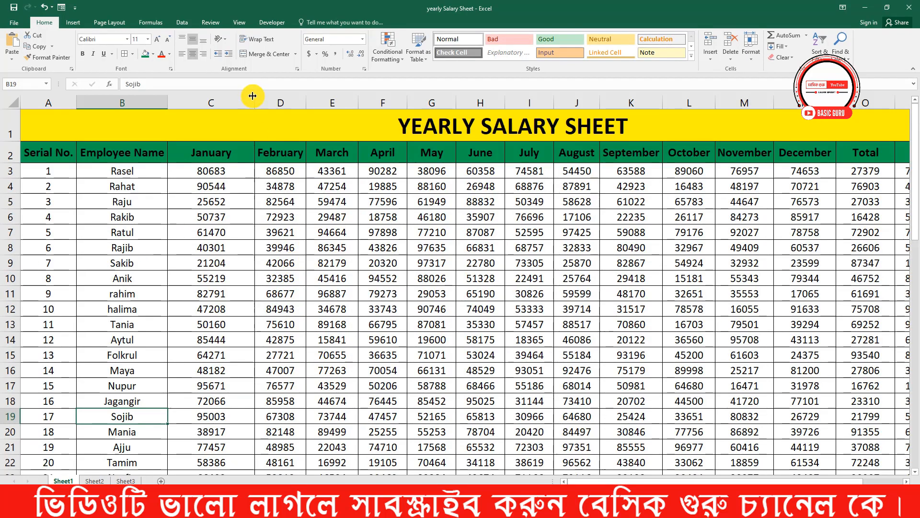
Step: Narrow the January column to about the width of the September column
left_click_drag(253, 103, 231, 103)
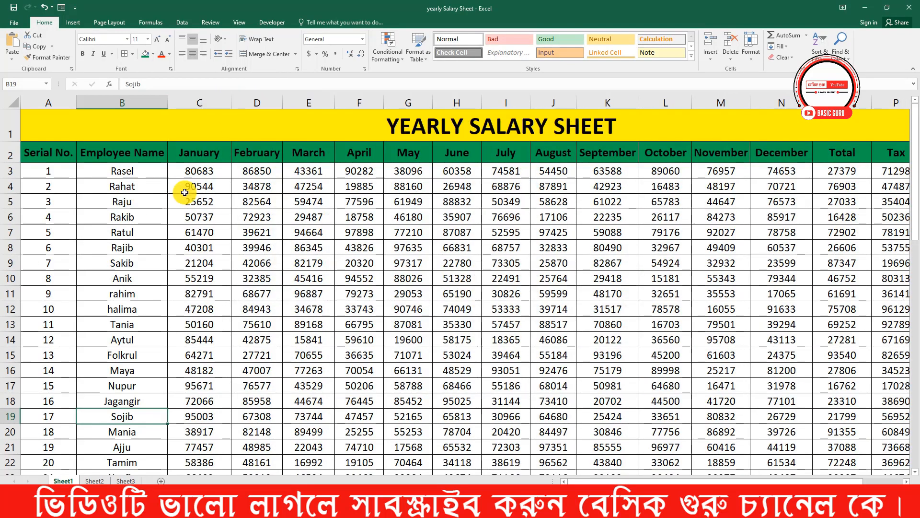
Step: Review the salary table's columns from Serial No. and Employee Name through the months to Total, Tax and Net Salary
left_click(47, 170)
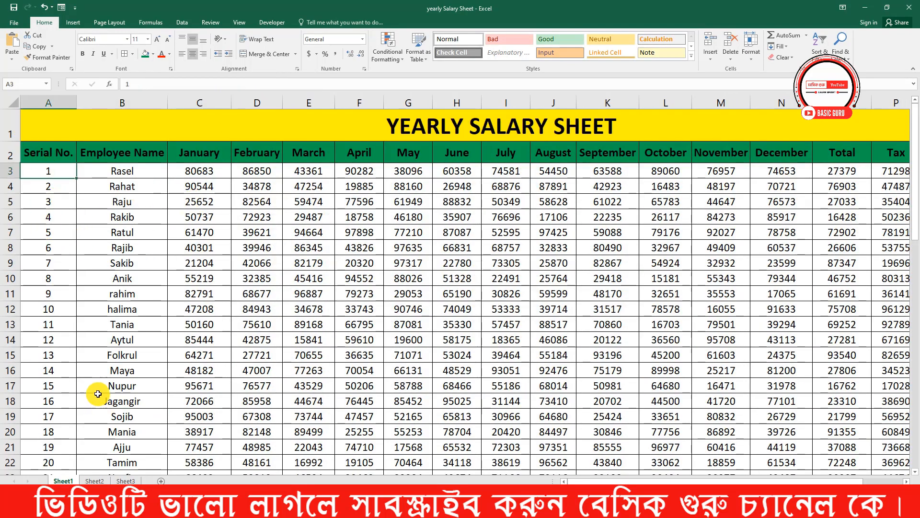
left_click(123, 173)
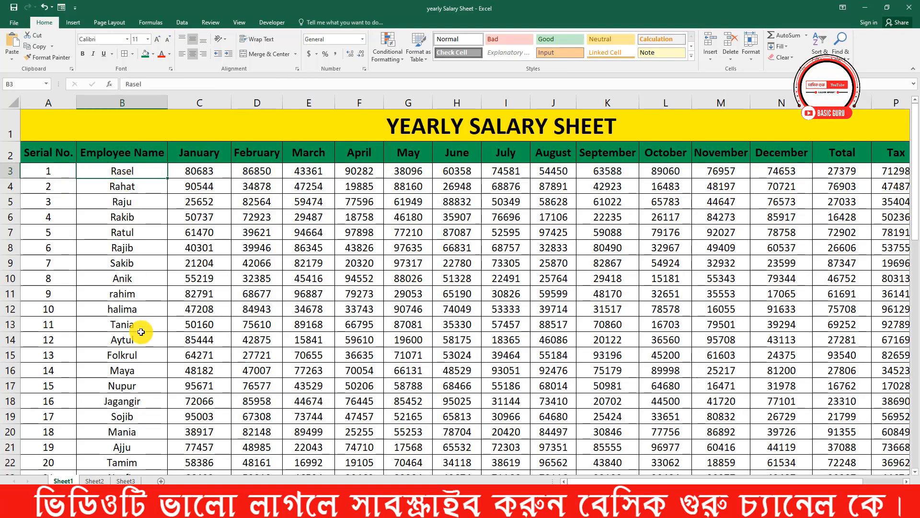
left_click(209, 169)
left_click(254, 164)
left_click(316, 158)
left_click(363, 159)
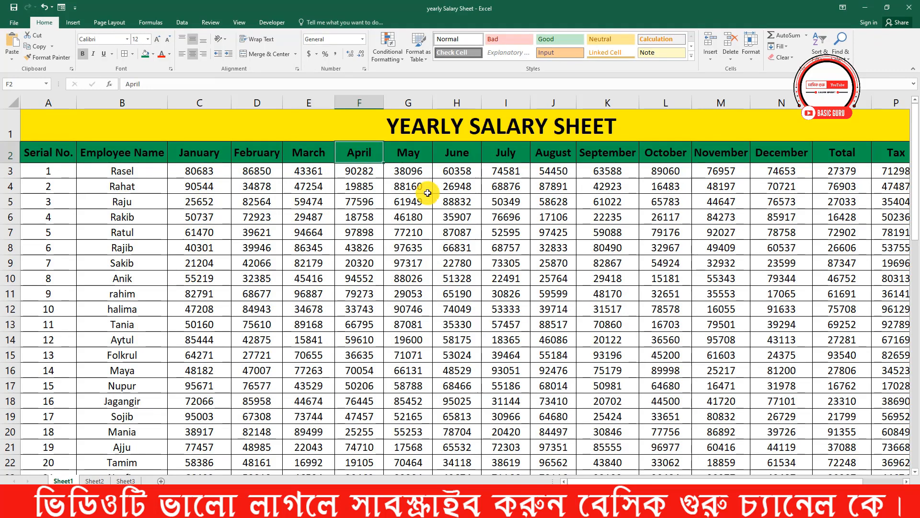
left_click_drag(593, 481, 608, 480)
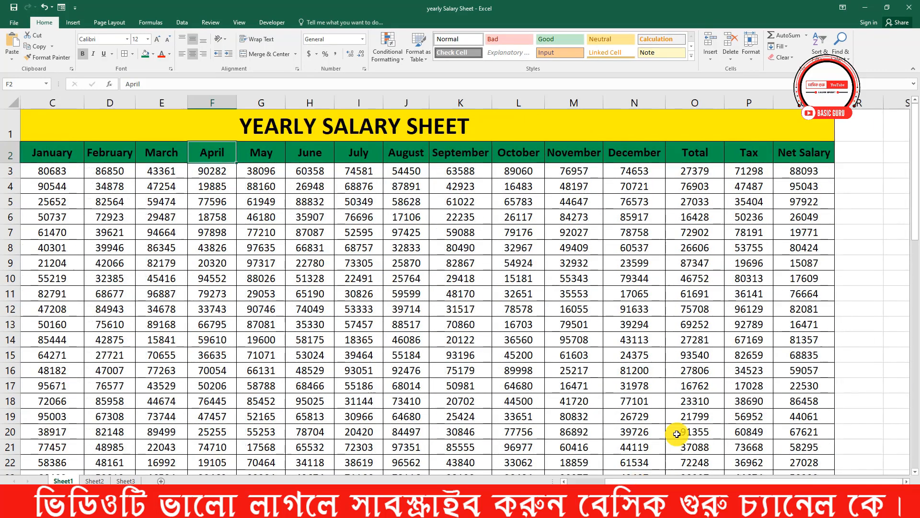
left_click(645, 158)
left_click(700, 160)
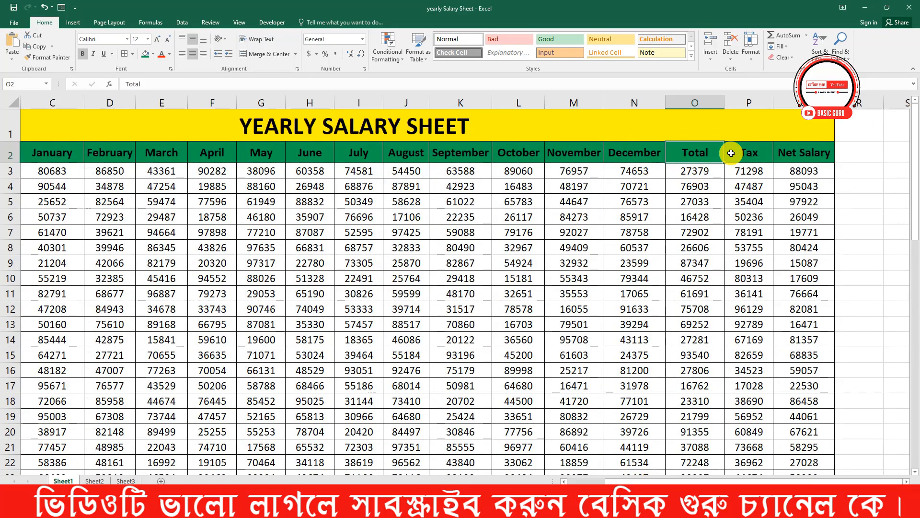
left_click(760, 155)
left_click(782, 160)
left_click_drag(673, 481, 637, 480)
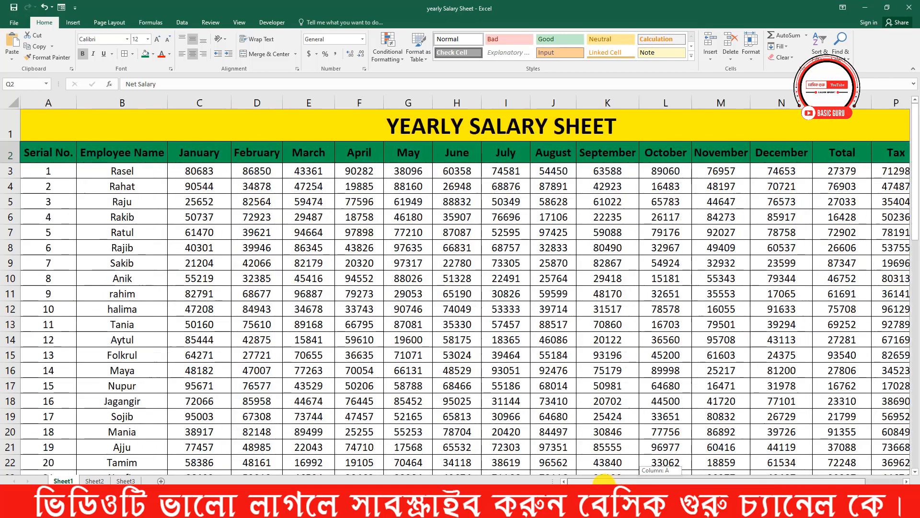
Step: Turn on filtering for the salary table with a cell in the Employee Name column selected
left_click(144, 384)
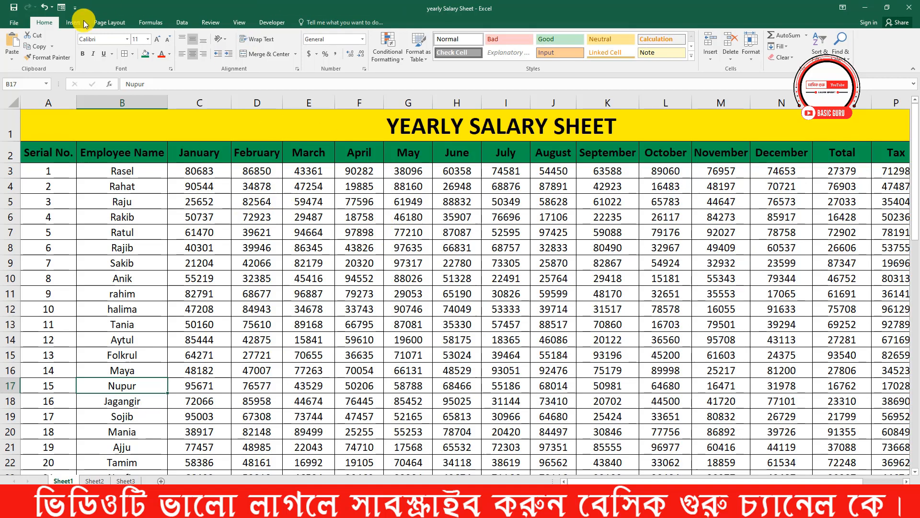
left_click(140, 22)
left_click(189, 22)
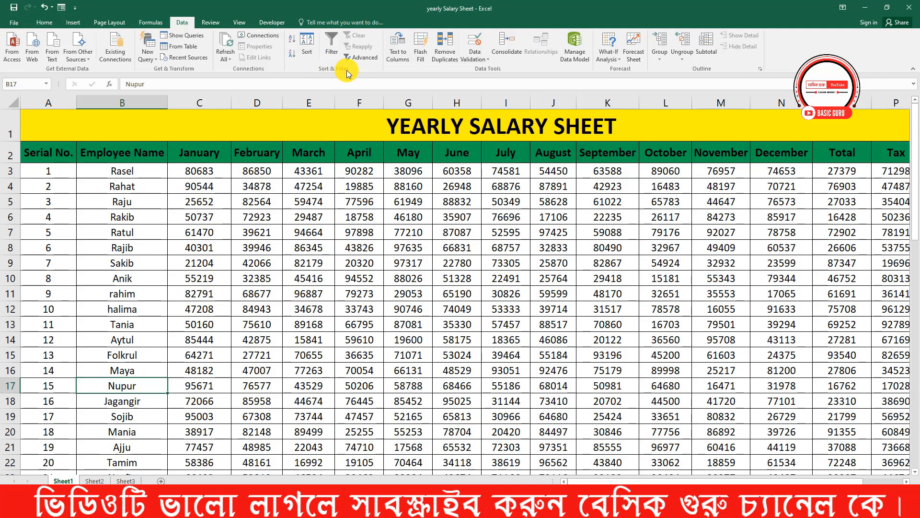
left_click(329, 46)
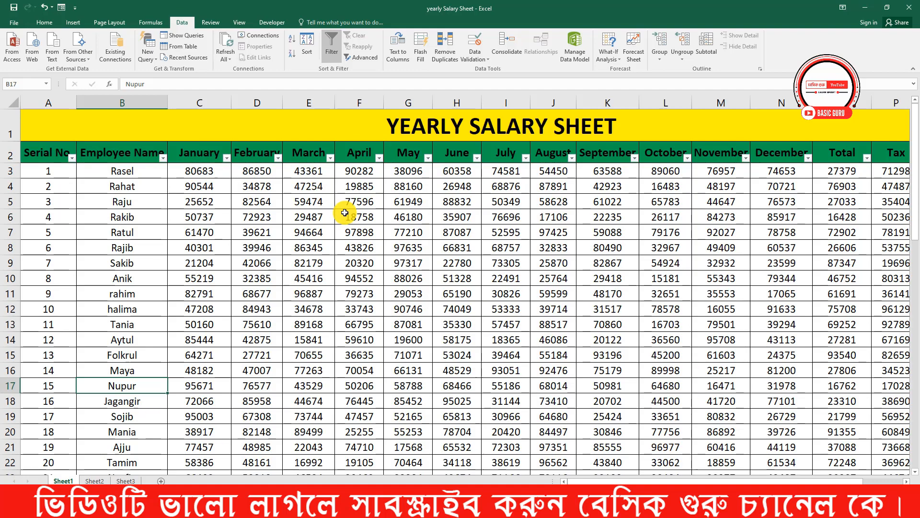
Step: Filter the Employee Name column to only the employee in row 28 and view that record through to Net Salary
left_click(164, 158)
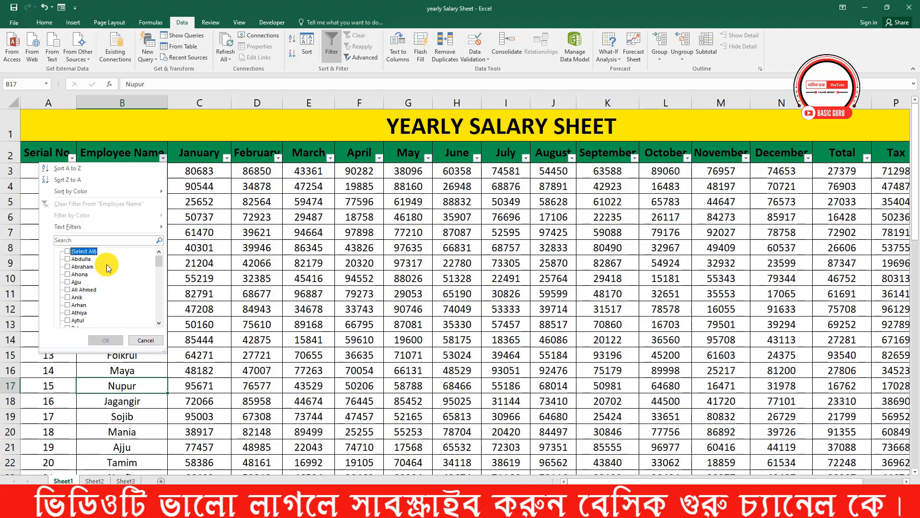
left_click(68, 305)
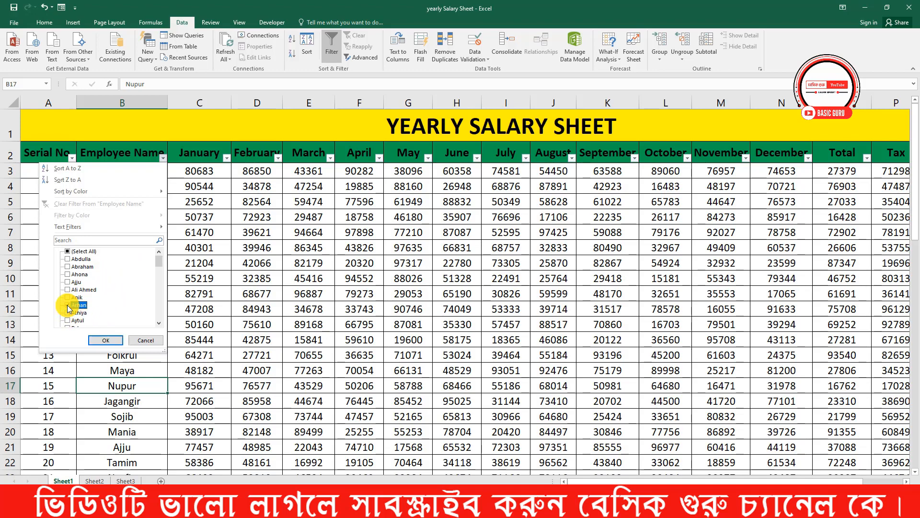
left_click(108, 340)
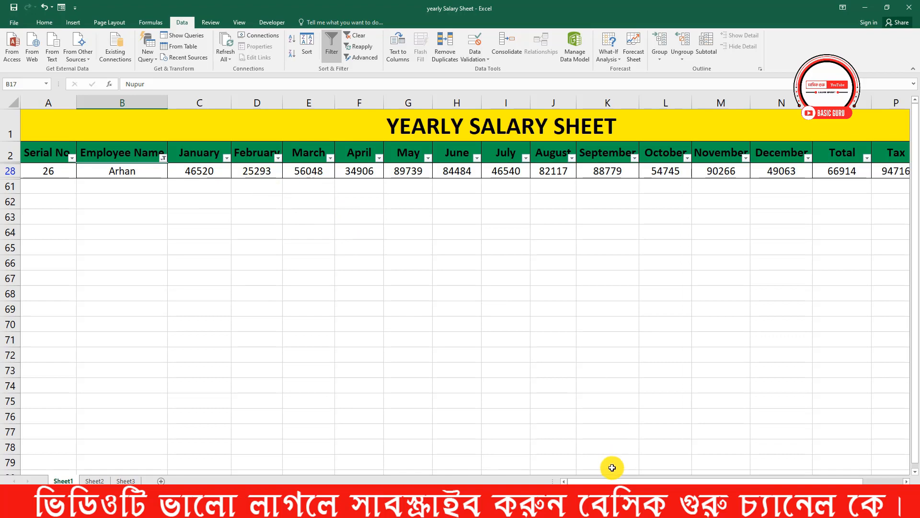
left_click_drag(618, 481, 690, 482)
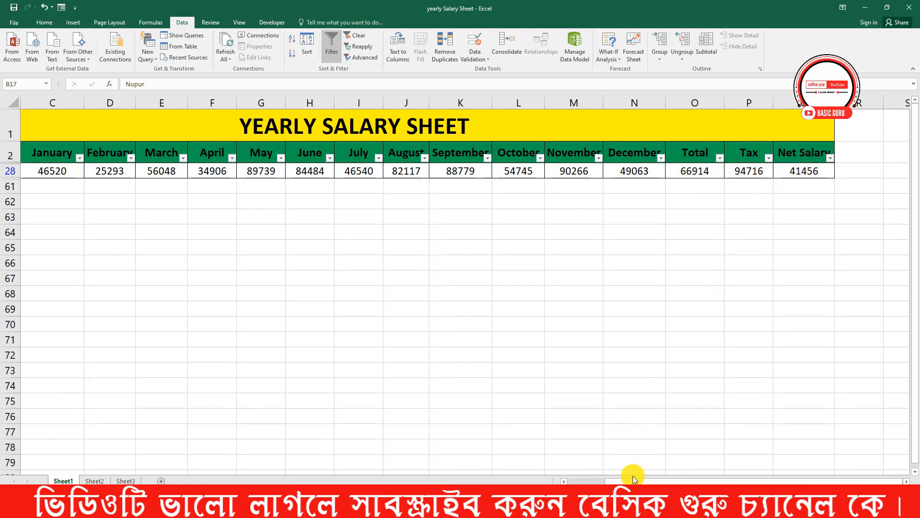
left_click_drag(631, 478, 532, 475)
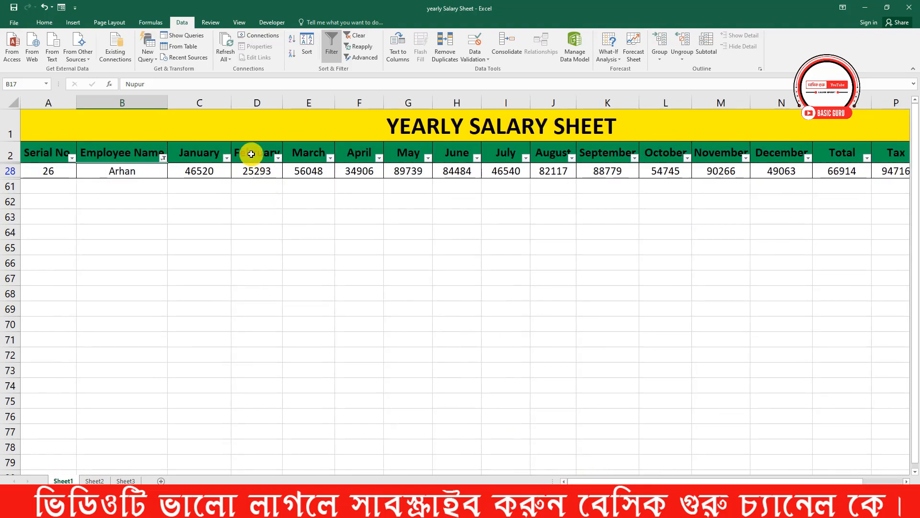
Step: Change the Employee Name filter to only the name shared by rows 31 and 37, and view those records through to Net Salary
left_click(163, 158)
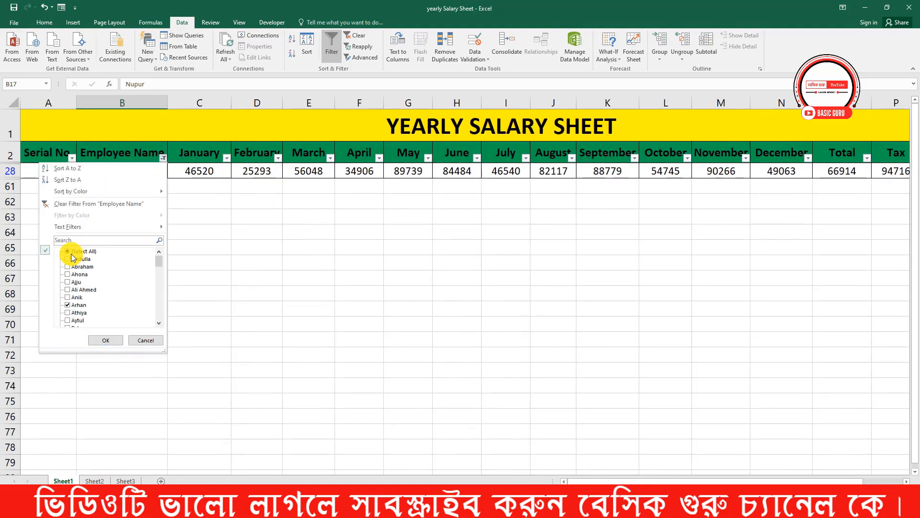
left_click(72, 305)
scroll(98, 300, "down", 2)
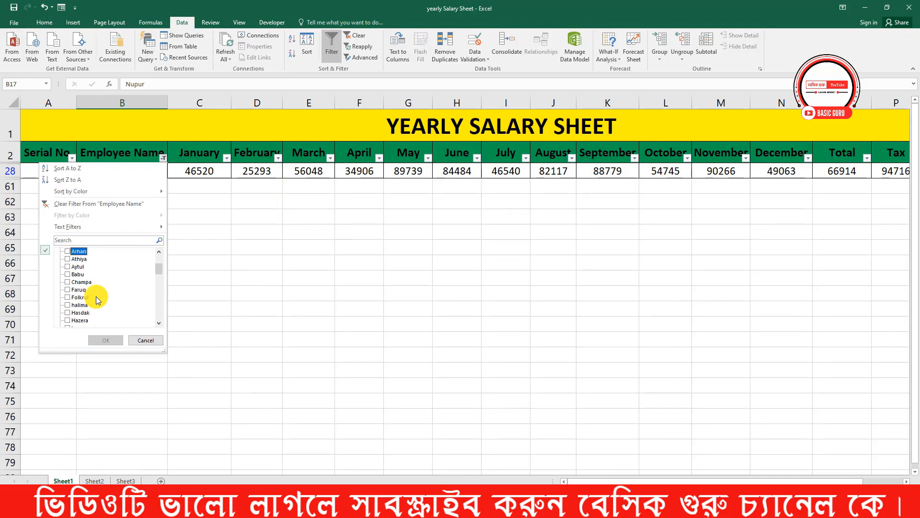
scroll(72, 316, "down", 3)
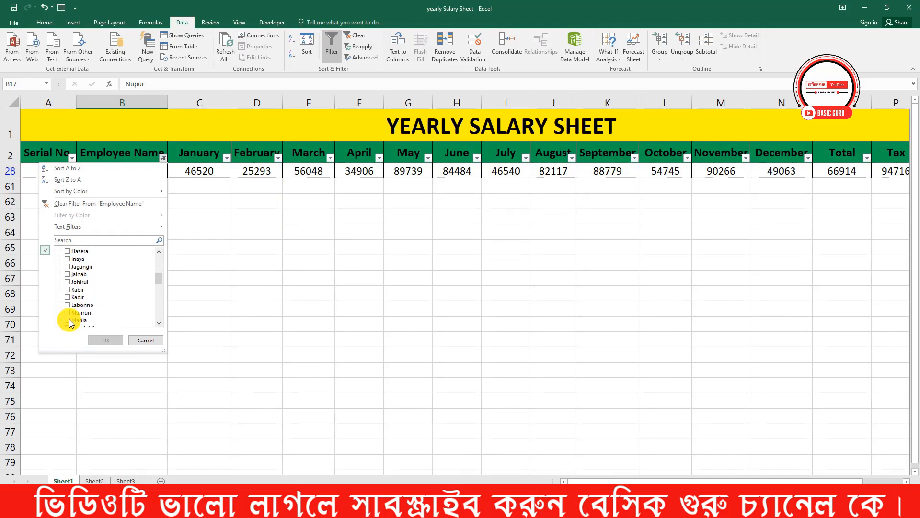
left_click(67, 290)
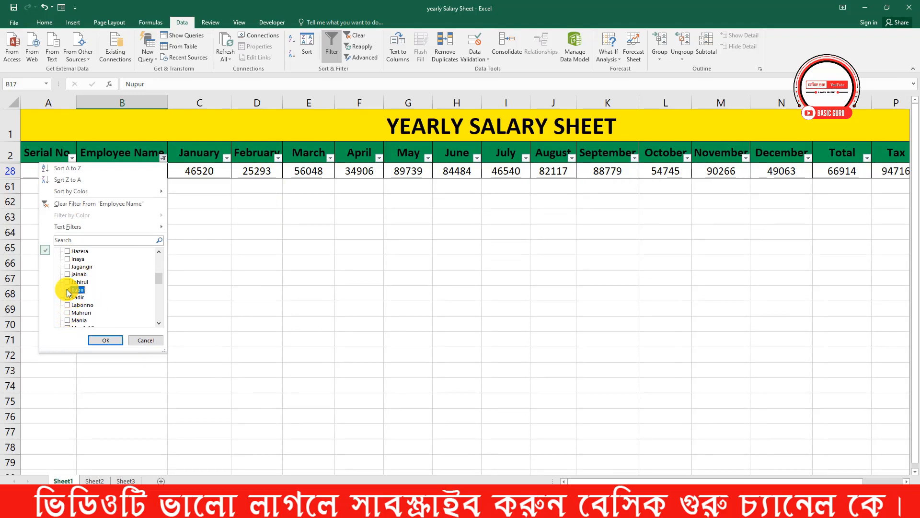
left_click(106, 340)
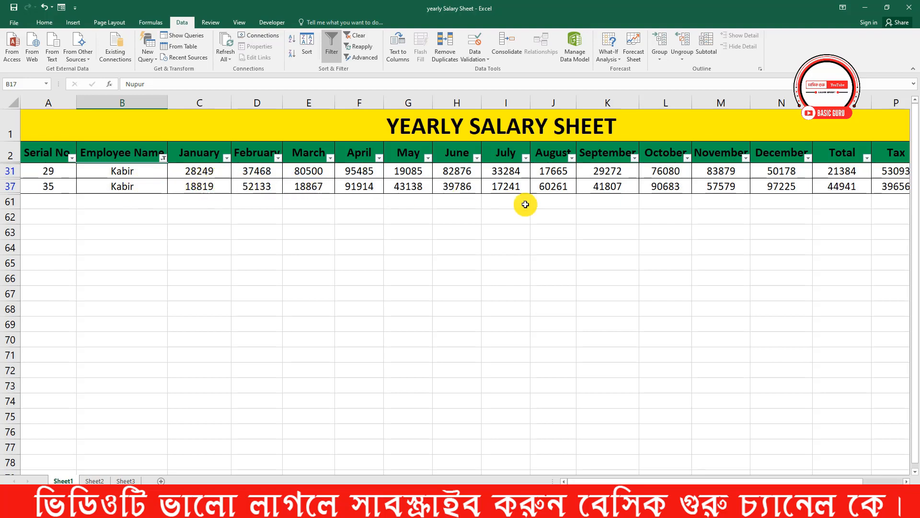
left_click_drag(618, 480, 724, 472)
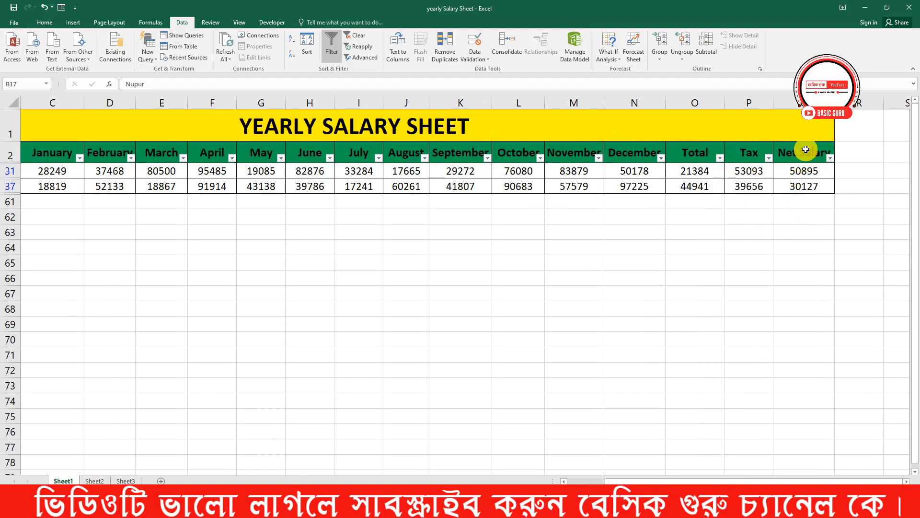
left_click_drag(645, 481, 603, 482)
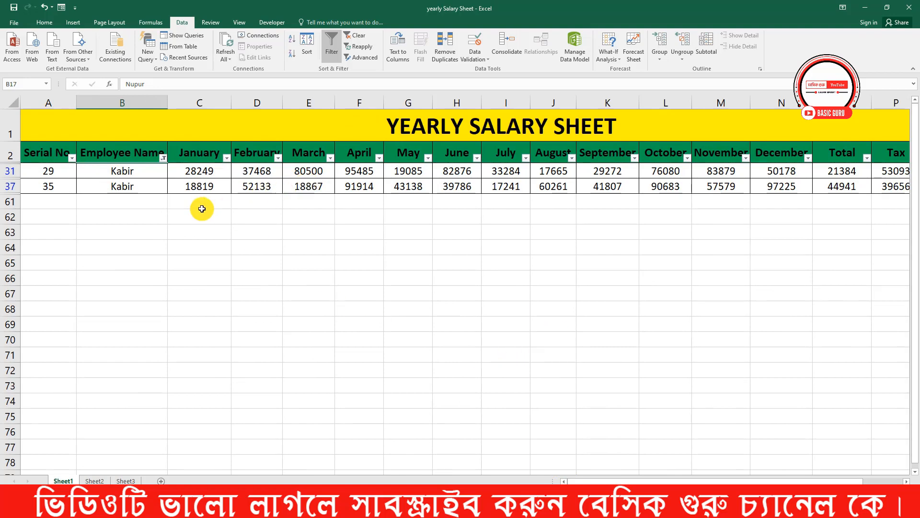
Step: Open the text filter options for the Employee Name column
left_click(163, 158)
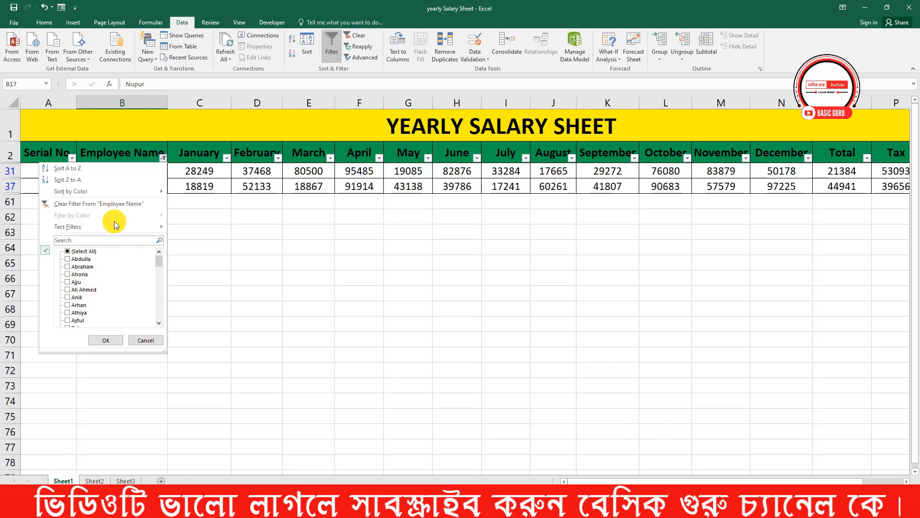
mouse_move(107, 230)
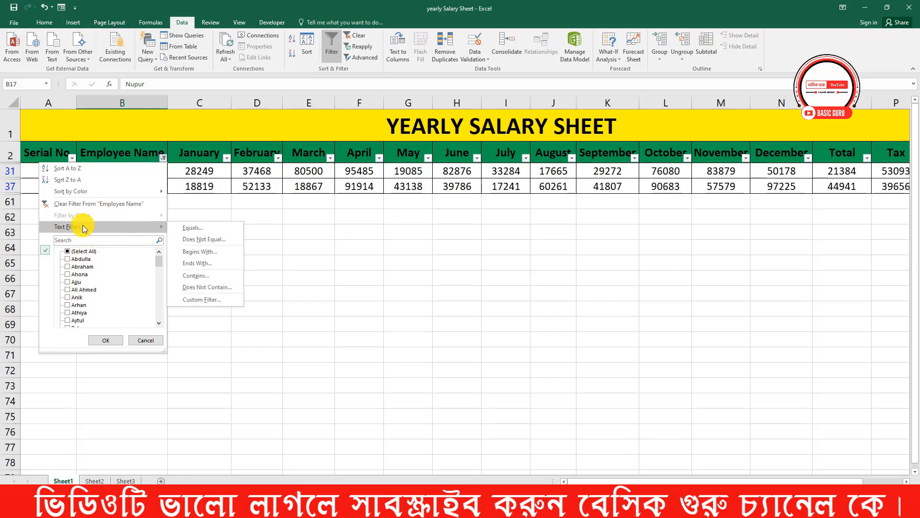